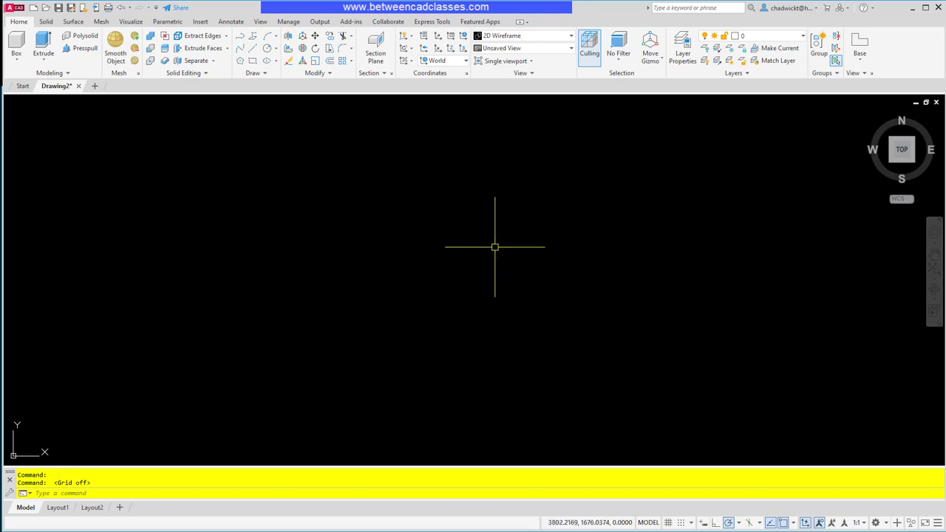
Draw a circle with a diameter of 180 in the middle of the empty drawing.
{"action": "left_click", "coordinate": [275, 48]}
{"action": "left_click", "coordinate": [286, 83]}
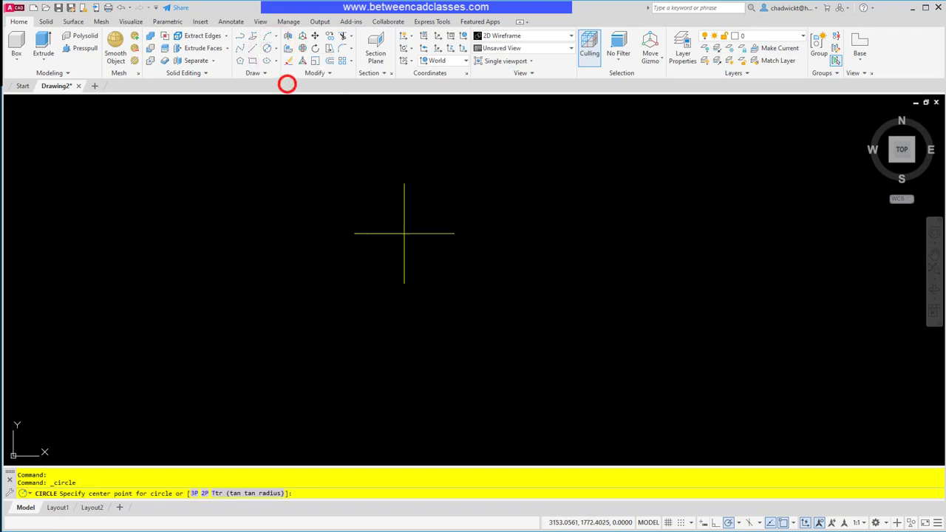
{"action": "left_click", "coordinate": [433, 281]}
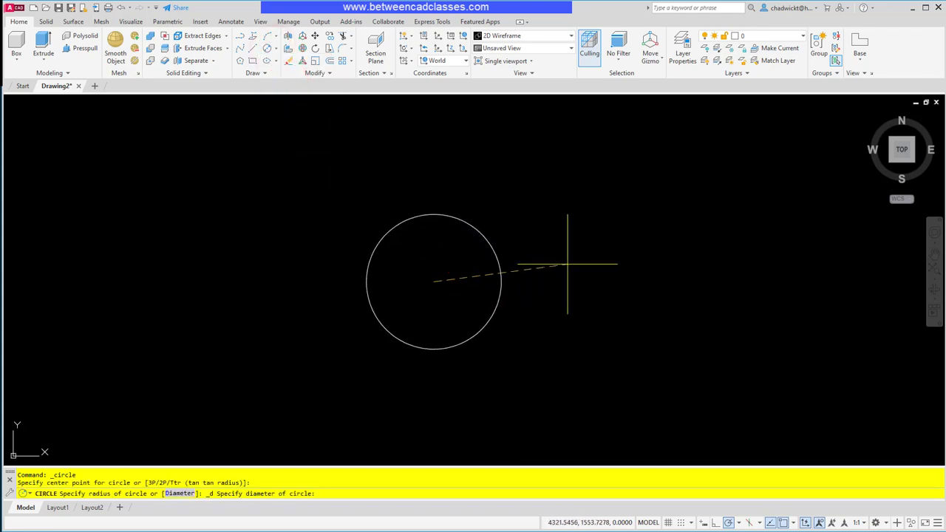
{"action": "type", "text": "180"}
{"action": "key", "text": "Return"}
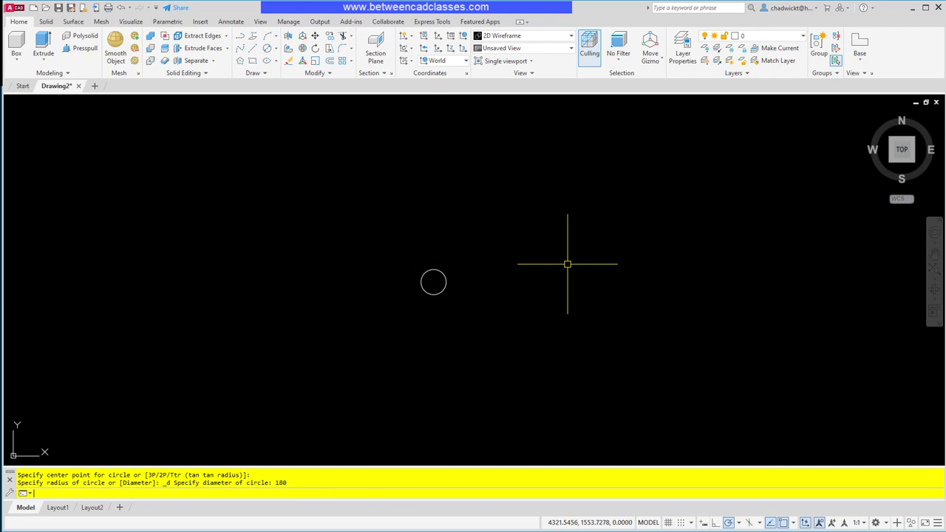
In an isometric view, extrude the 180-diameter circle to a height of 25 as a solid disc.
{"action": "scroll", "coordinate": [439, 279], "scroll_direction": "up", "scroll_amount": 10}
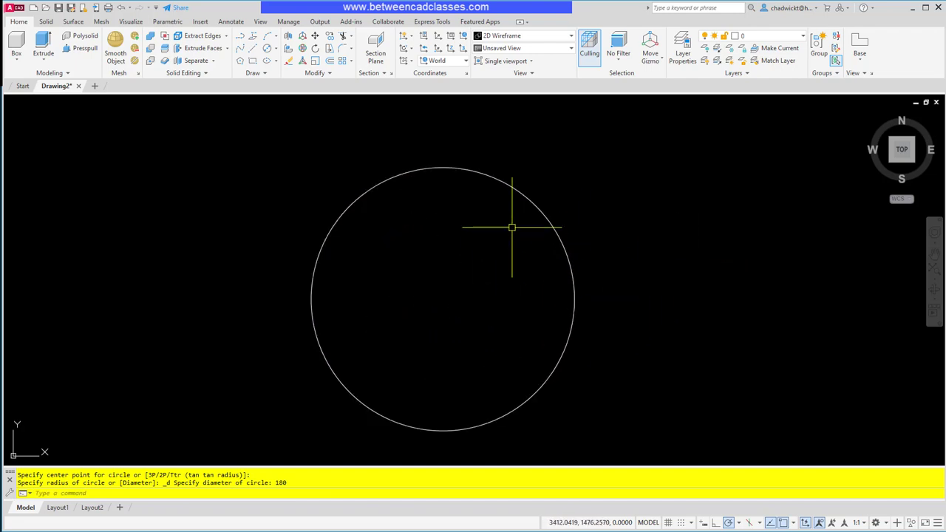
{"action": "left_click", "coordinate": [869, 118]}
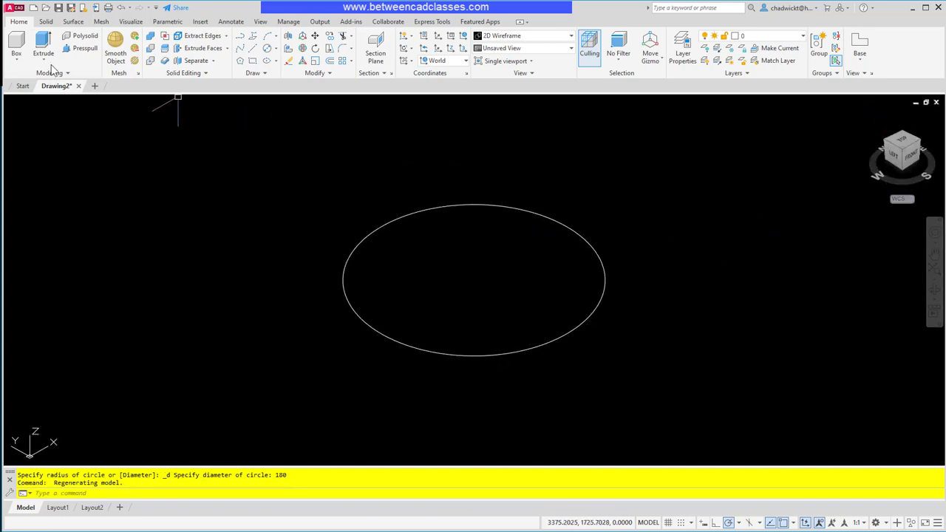
{"action": "left_click", "coordinate": [42, 44]}
{"action": "left_click", "coordinate": [437, 208]}
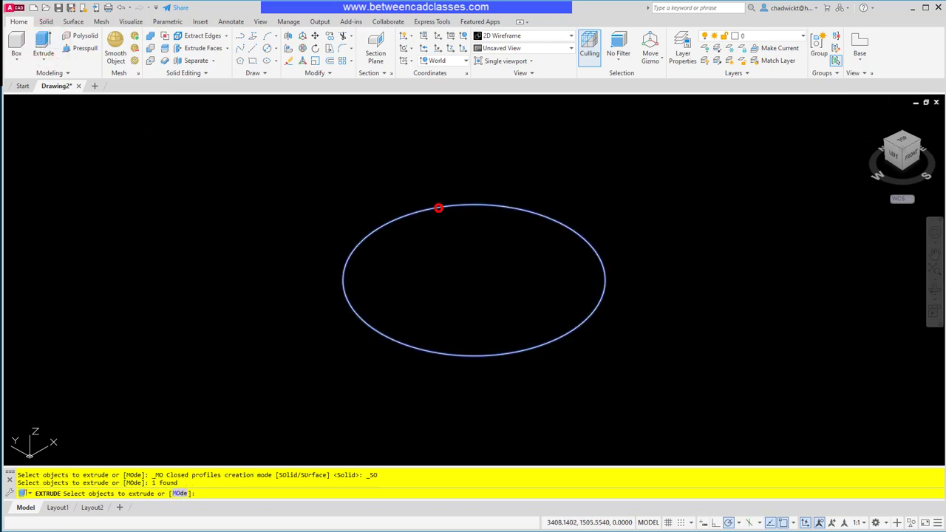
{"action": "key", "text": "Return"}
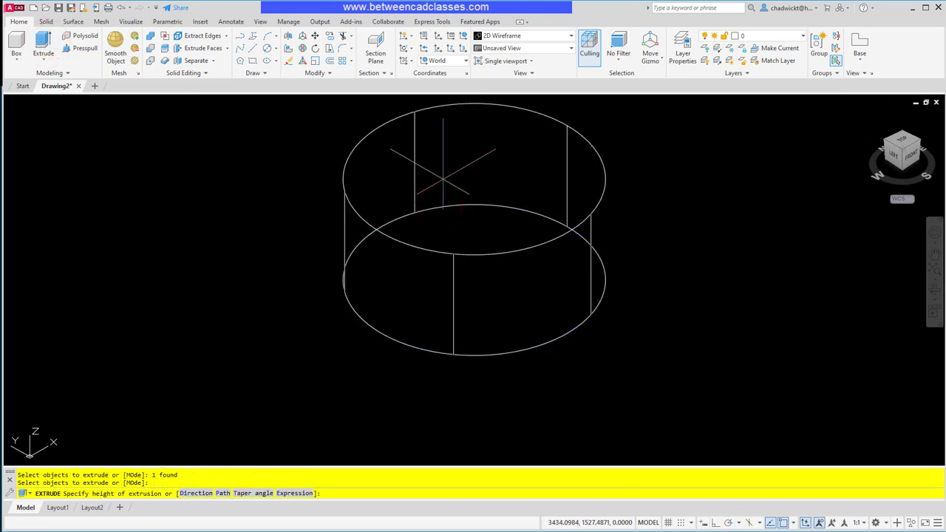
{"action": "type", "text": "25"}
{"action": "key", "text": "Return"}
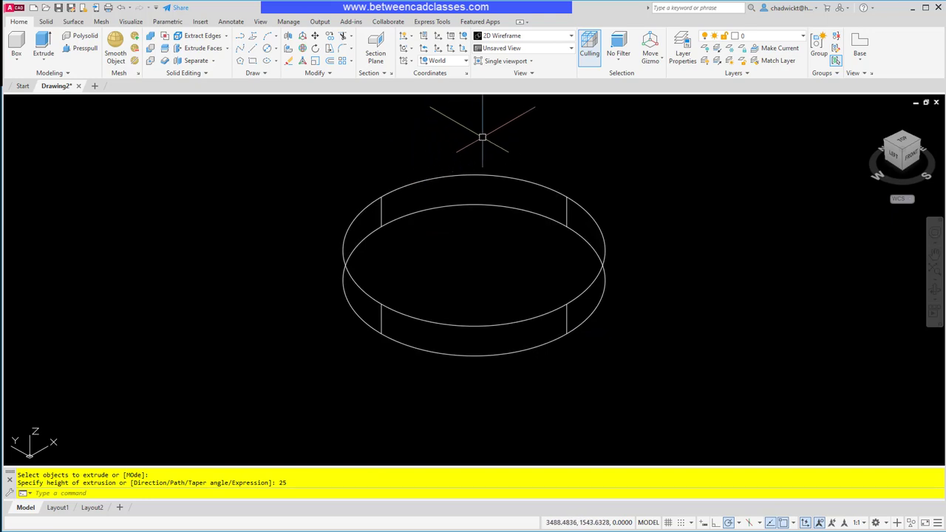
Set the visual style to Shaded with edges and dismiss the Fast Shaded Mode notice.
{"action": "left_click", "coordinate": [567, 38]}
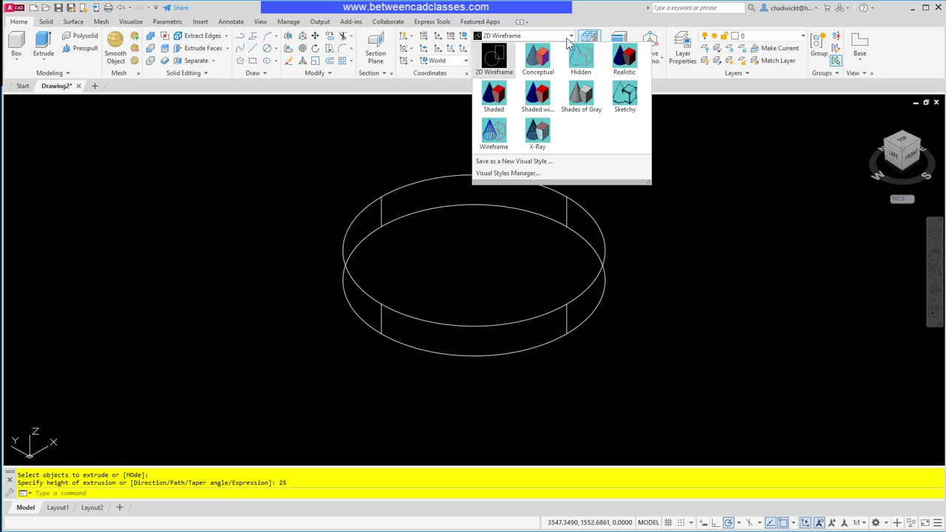
{"action": "left_click", "coordinate": [529, 99]}
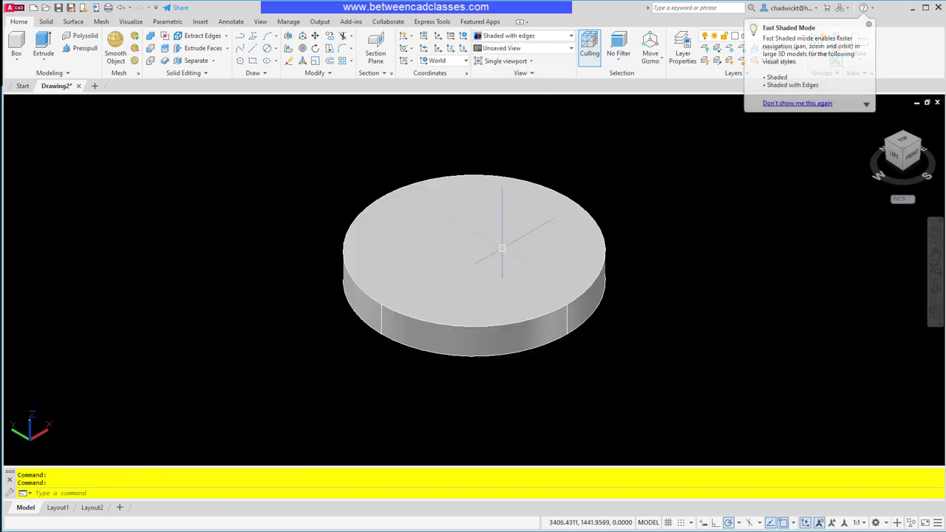
{"action": "left_click", "coordinate": [868, 25]}
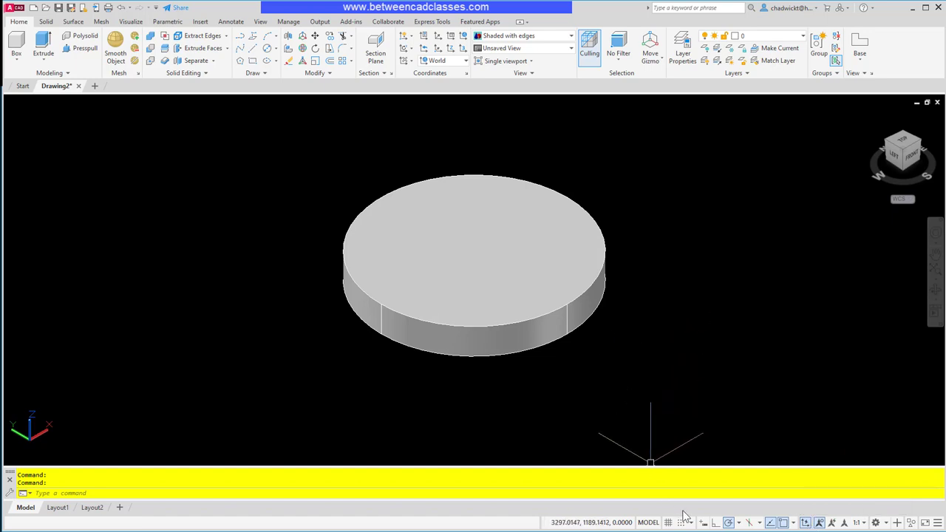
Using Dynamic UCS, draw a 48-diameter circle centred on the disc's top face.
{"action": "left_click", "coordinate": [937, 522]}
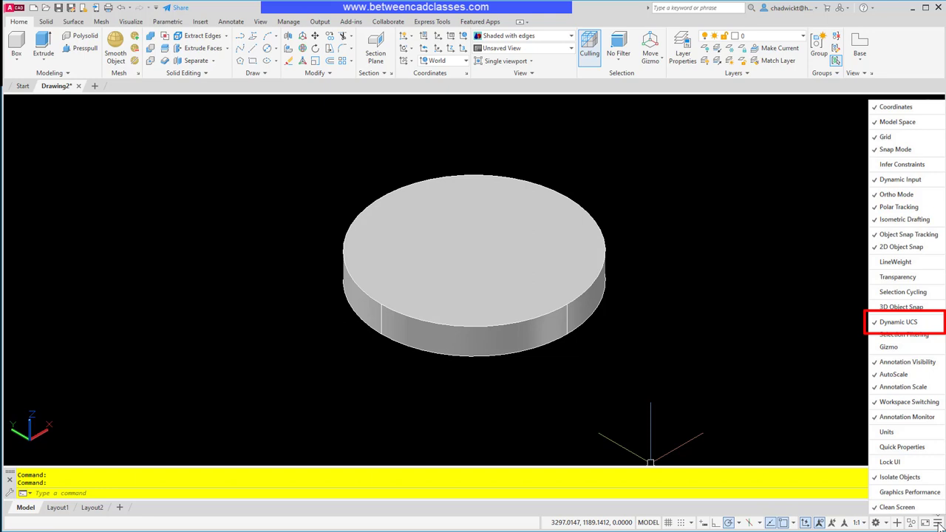
{"action": "left_click", "coordinate": [937, 523]}
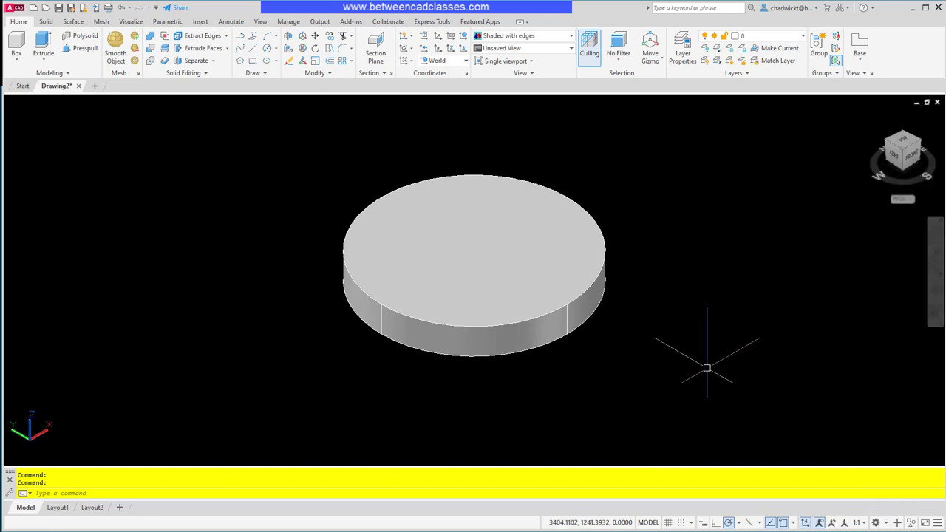
{"action": "left_click", "coordinate": [267, 48]}
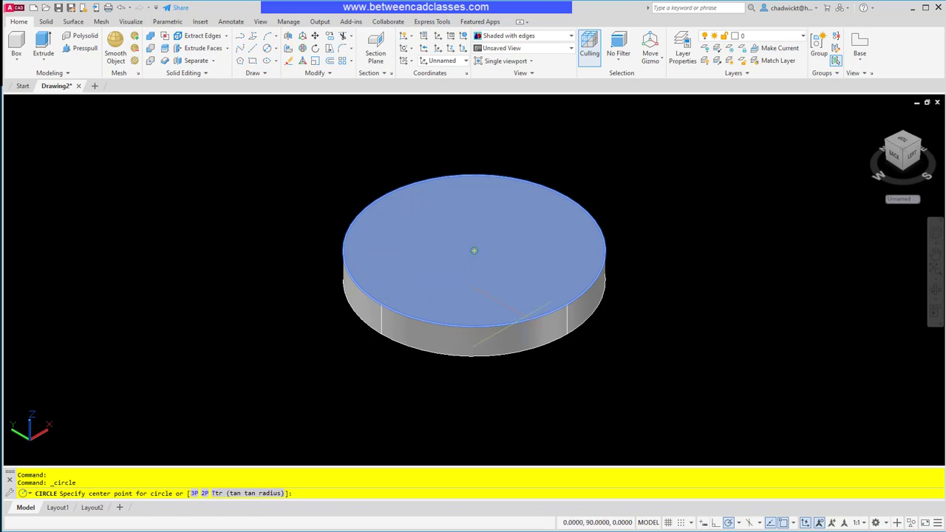
{"action": "left_click", "coordinate": [525, 317]}
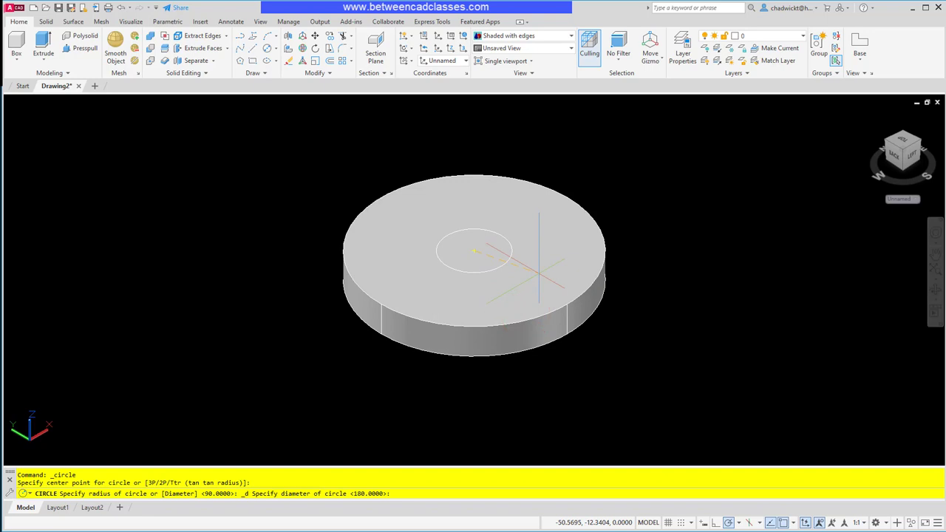
{"action": "type", "text": "48"}
{"action": "key", "text": "Return"}
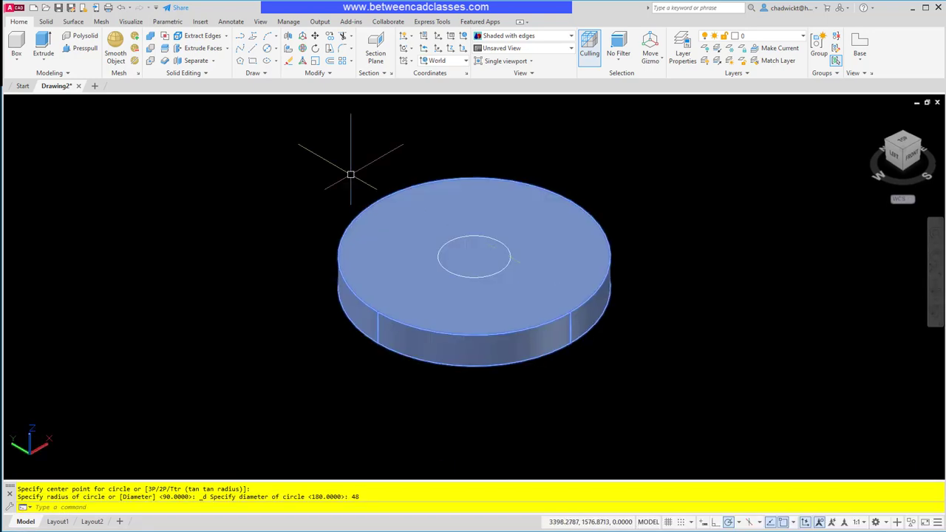
Extrude the 48-diameter circle 19 upward from the disc.
{"action": "left_click", "coordinate": [49, 41]}
{"action": "left_click", "coordinate": [454, 237]}
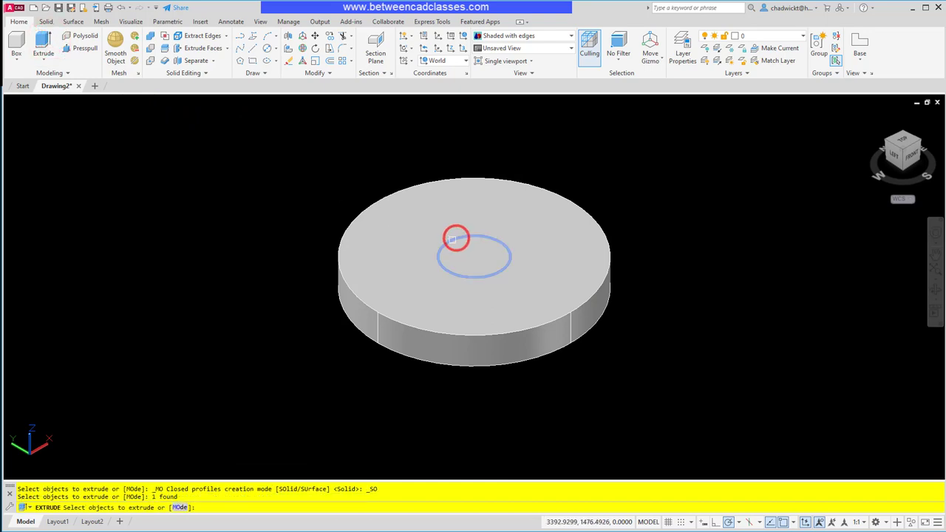
{"action": "key", "text": "Return"}
{"action": "type", "text": "19"}
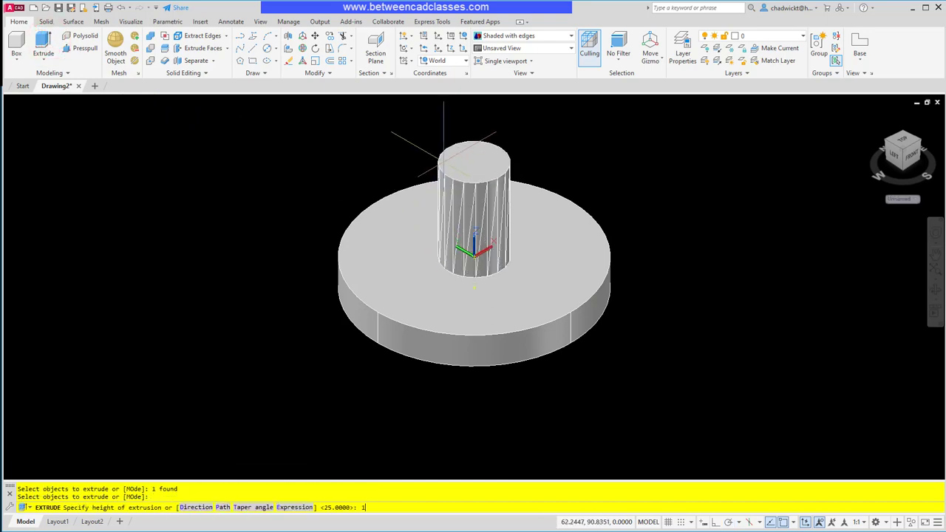
{"action": "key", "text": "Return"}
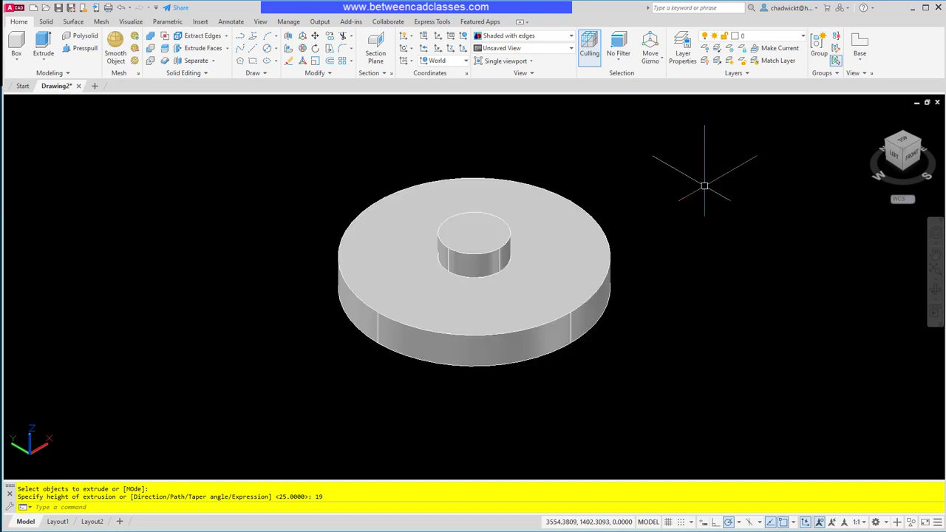
Draw a circle with a diameter of 68 centred on the top face of the small cylinder.
{"action": "left_click", "coordinate": [263, 49]}
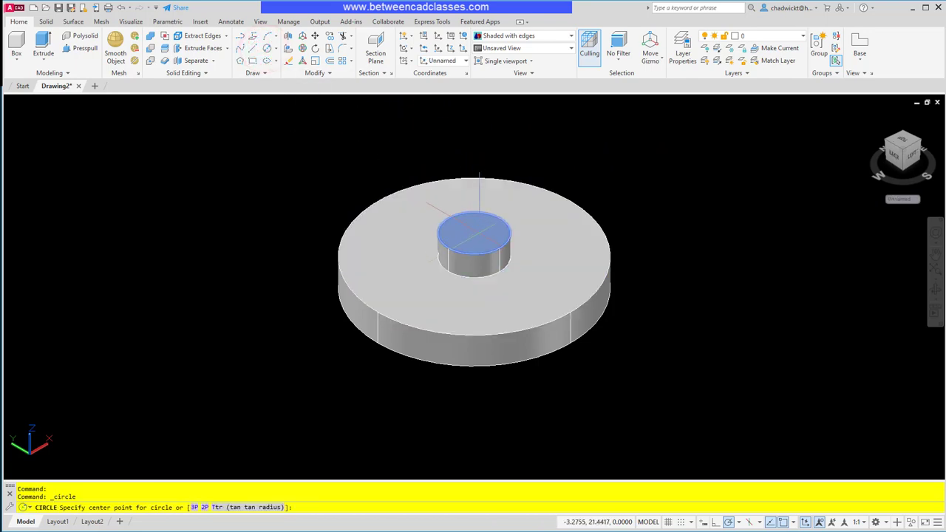
{"action": "left_click", "coordinate": [474, 233]}
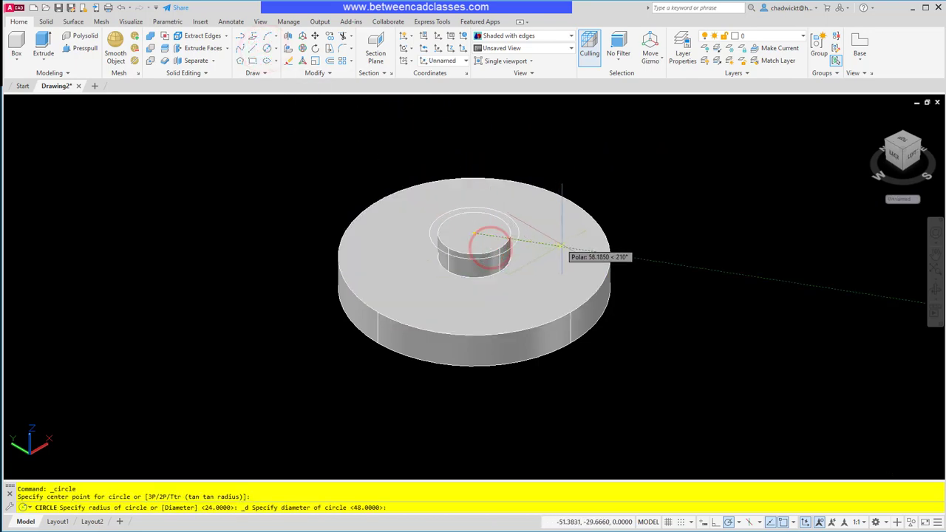
{"action": "type", "text": "68"}
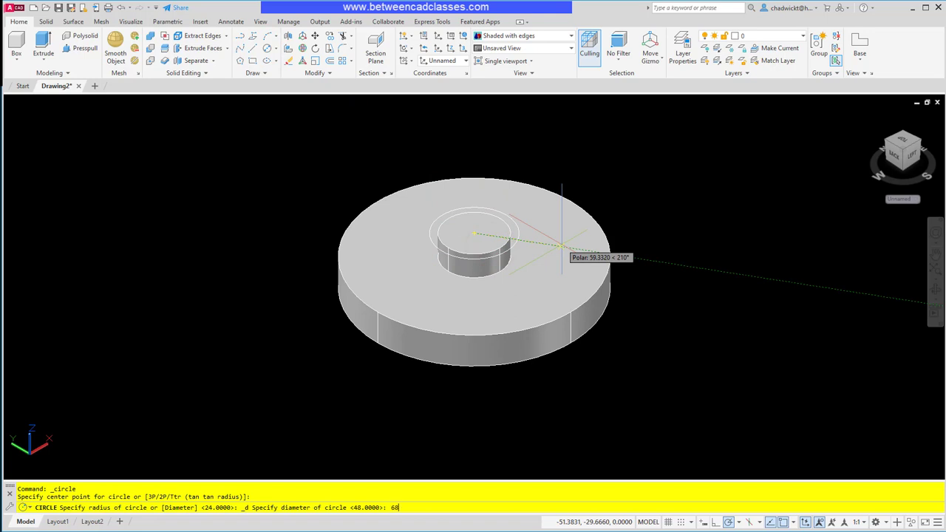
{"action": "key", "text": "Return"}
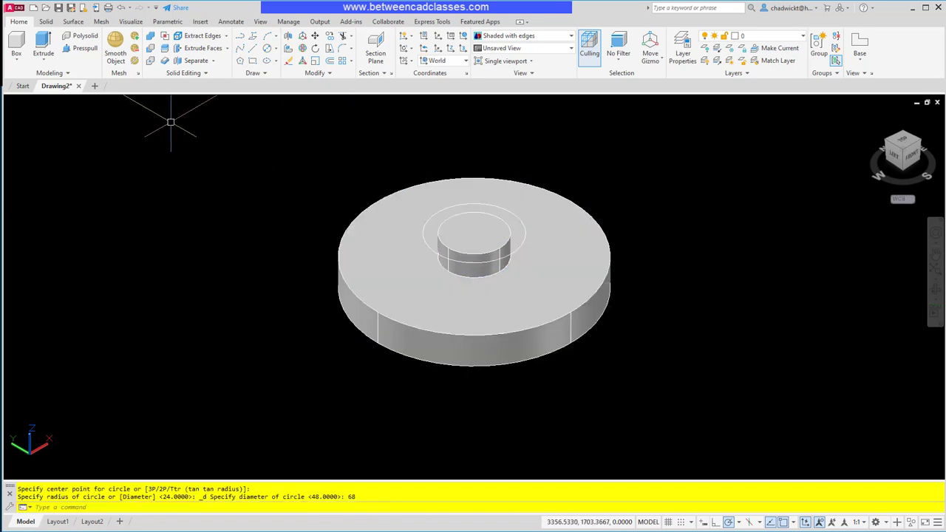
Extrude the 68-diameter circle 16 upward to form the cap above the neck.
{"action": "left_click", "coordinate": [43, 44]}
{"action": "left_click", "coordinate": [435, 223]}
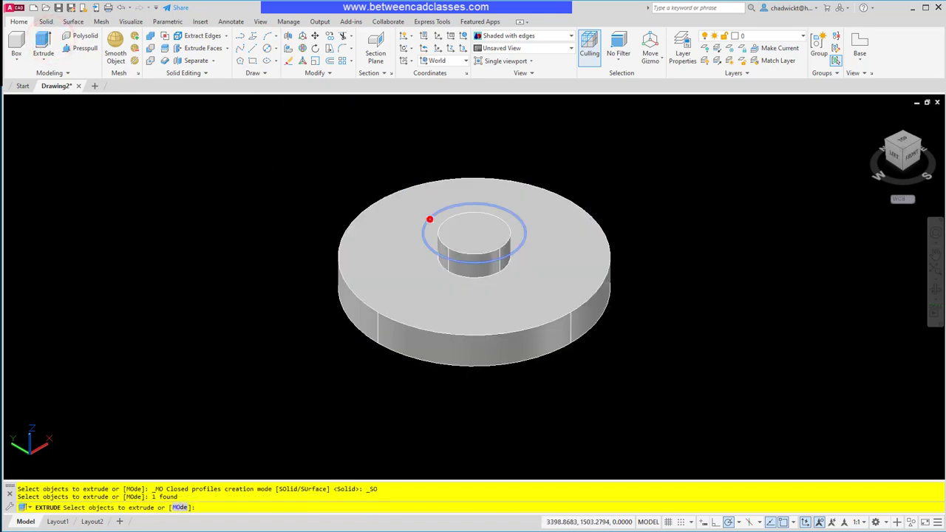
{"action": "right_click", "coordinate": [431, 221]}
{"action": "left_click", "coordinate": [465, 229]}
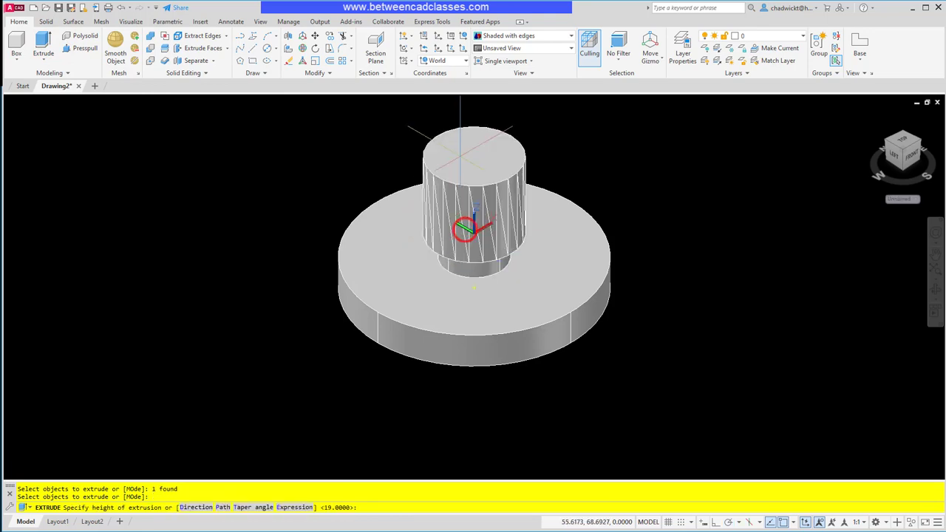
{"action": "type", "text": "16"}
{"action": "key", "text": "Return"}
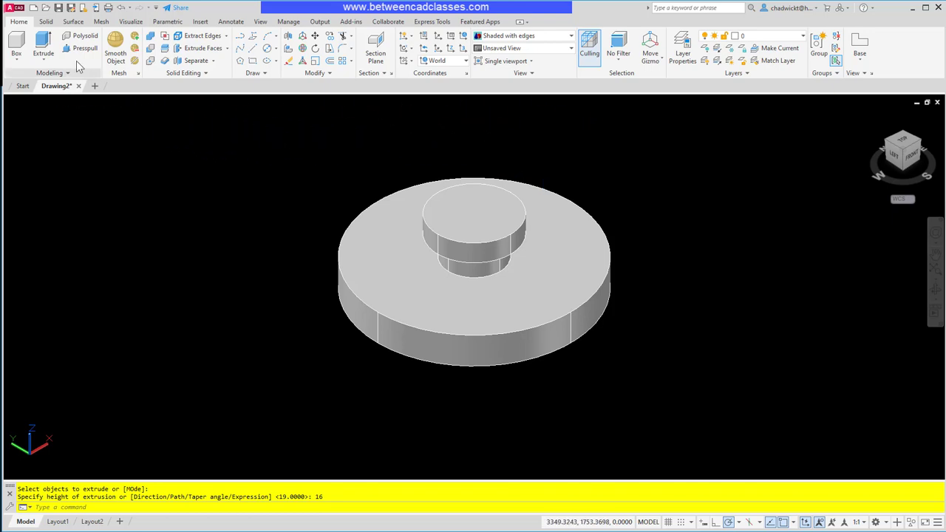
Union the disc, neck and cap into a single solid and select it to check the result.
{"action": "left_click", "coordinate": [151, 37]}
{"action": "left_click", "coordinate": [650, 162]}
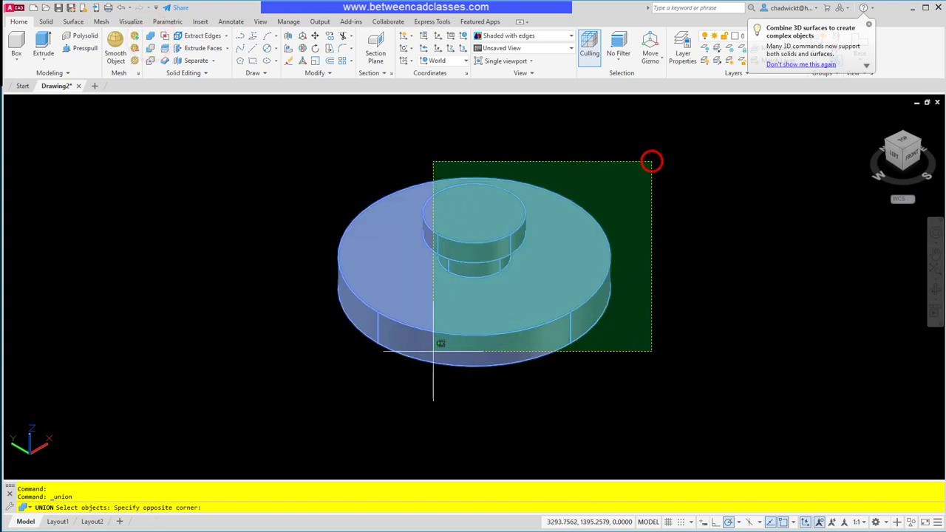
{"action": "left_click", "coordinate": [416, 363]}
{"action": "key", "text": "Return"}
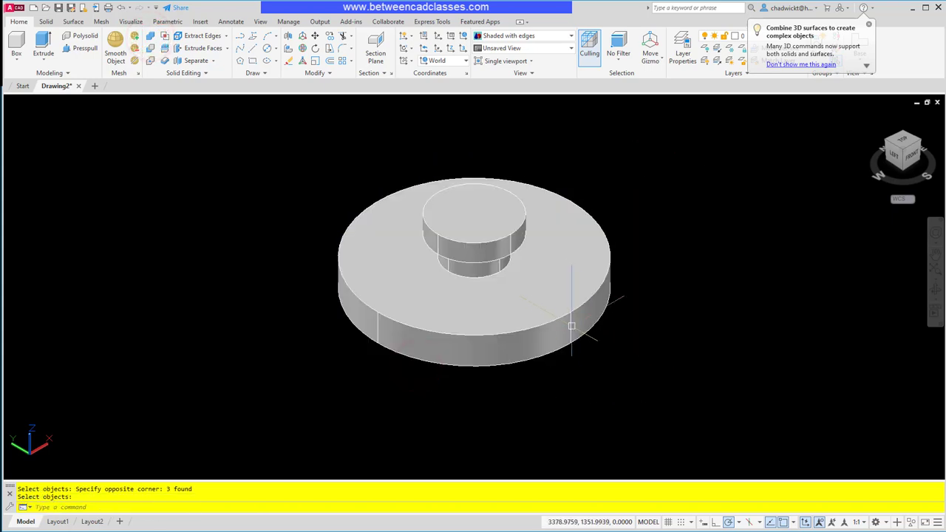
{"action": "left_click", "coordinate": [561, 314]}
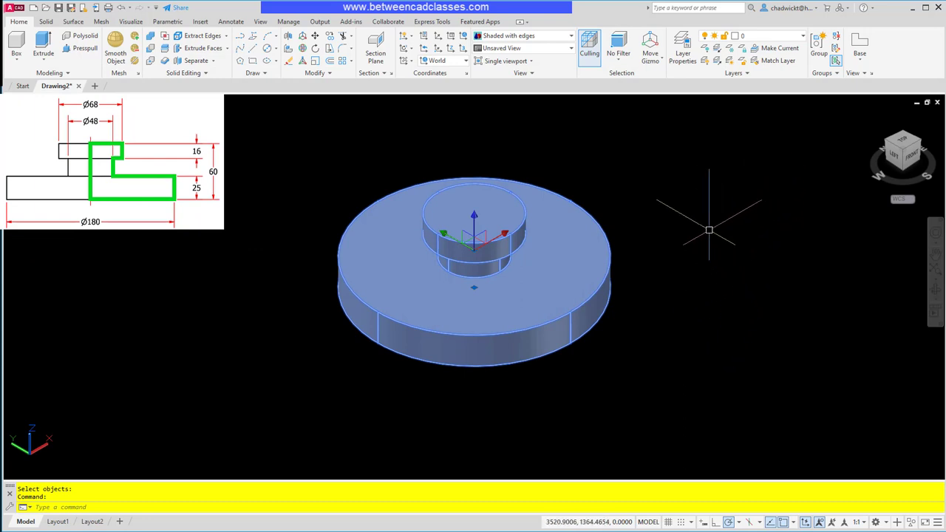
Switch to the Front view and make room for a profile beside the solid.
{"action": "left_click", "coordinate": [566, 49]}
{"action": "left_click", "coordinate": [490, 102]}
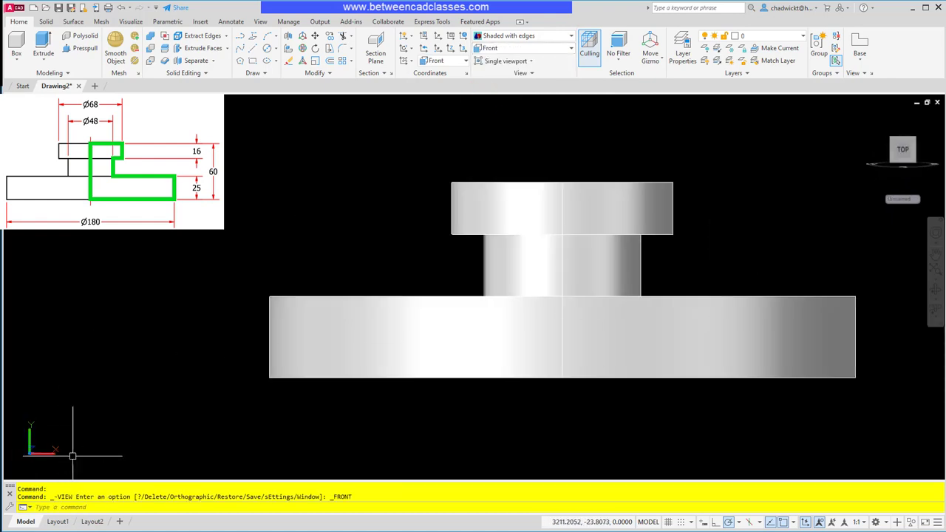
{"action": "middle_click_drag", "start_coordinate": [821, 420], "coordinate": [215, 426]}
{"action": "scroll", "coordinate": [284, 406], "scroll_direction": "down", "scroll_amount": 2}
{"action": "middle_click_drag", "start_coordinate": [661, 389], "coordinate": [661, 366]}
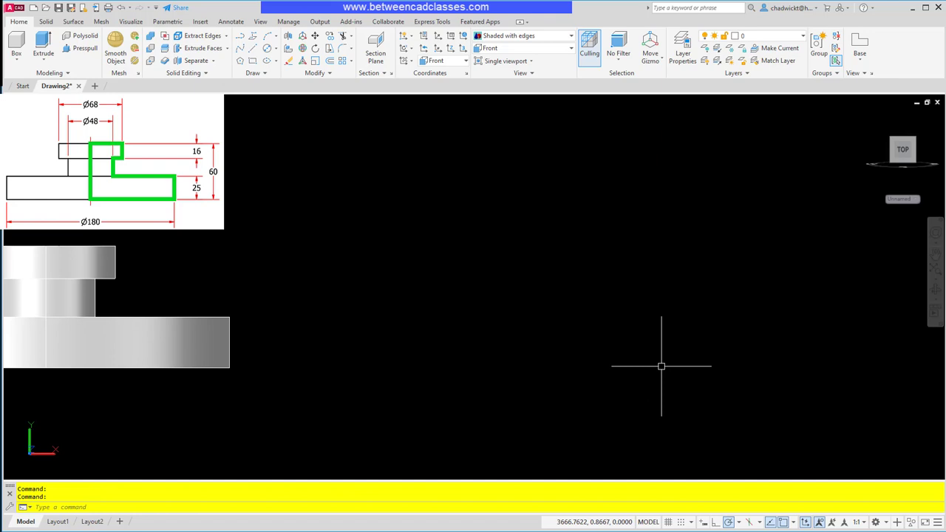
Draw connected lines beside the solid from a lower start point: 60 up, 34 right, 16 down, 10 left and 19 down.
{"action": "left_click", "coordinate": [252, 48]}
{"action": "left_click", "coordinate": [582, 367]}
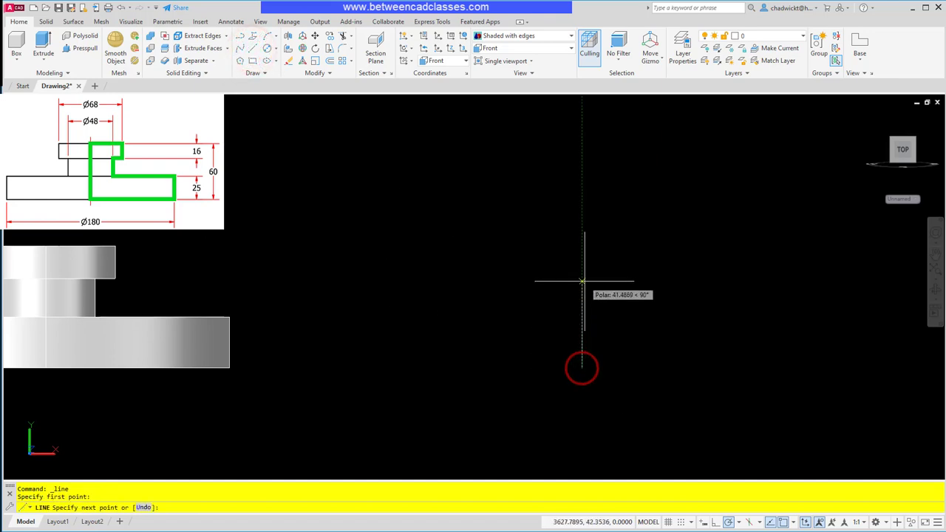
{"action": "key", "text": "Return"}
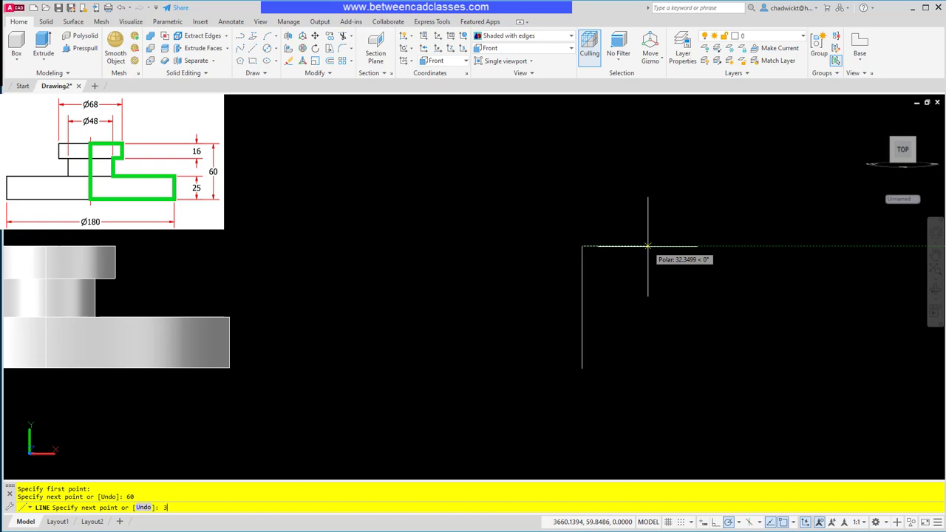
{"action": "key", "text": "Return"}
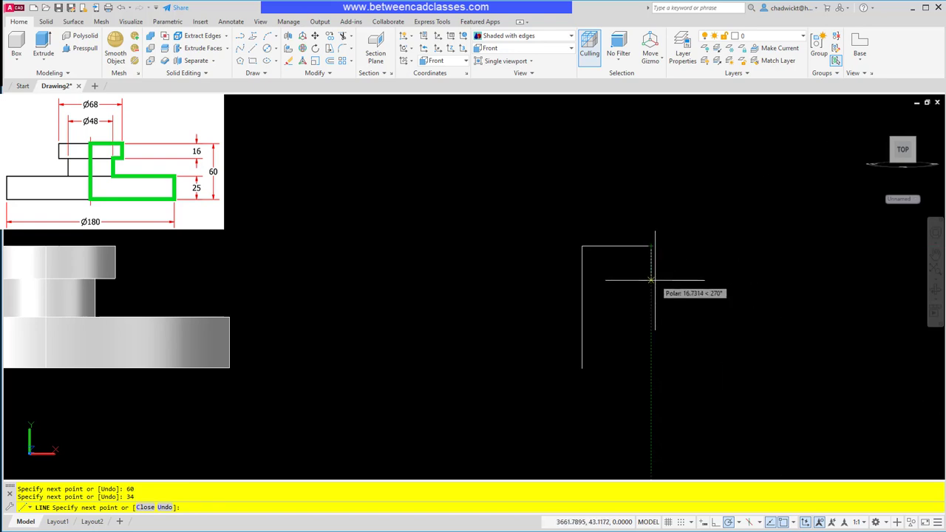
{"action": "type", "text": "16"}
{"action": "key", "text": "Return"}
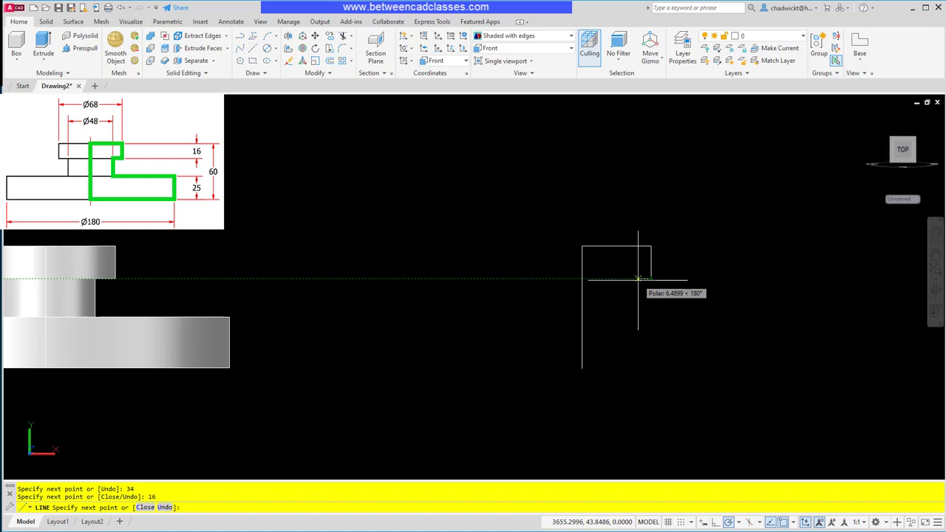
{"action": "key", "text": "Return"}
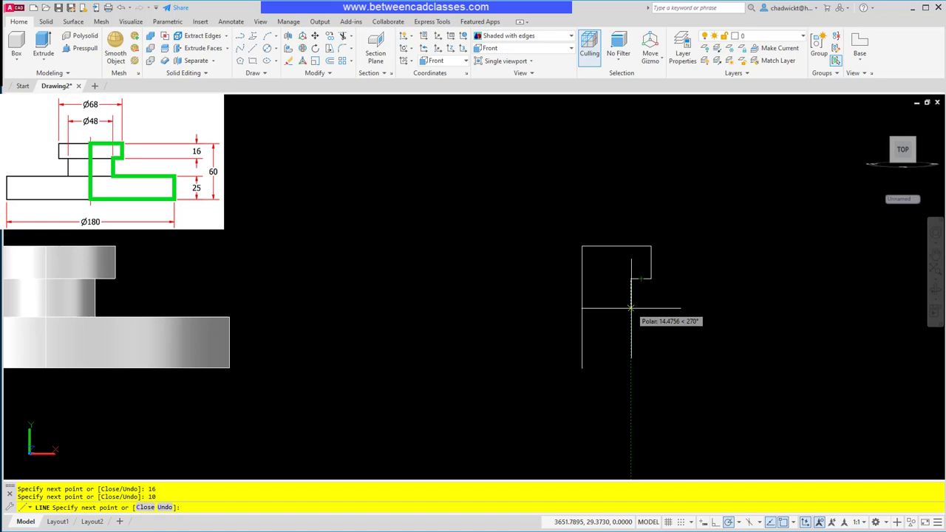
{"action": "type", "text": "19"}
{"action": "key", "text": "Return"}
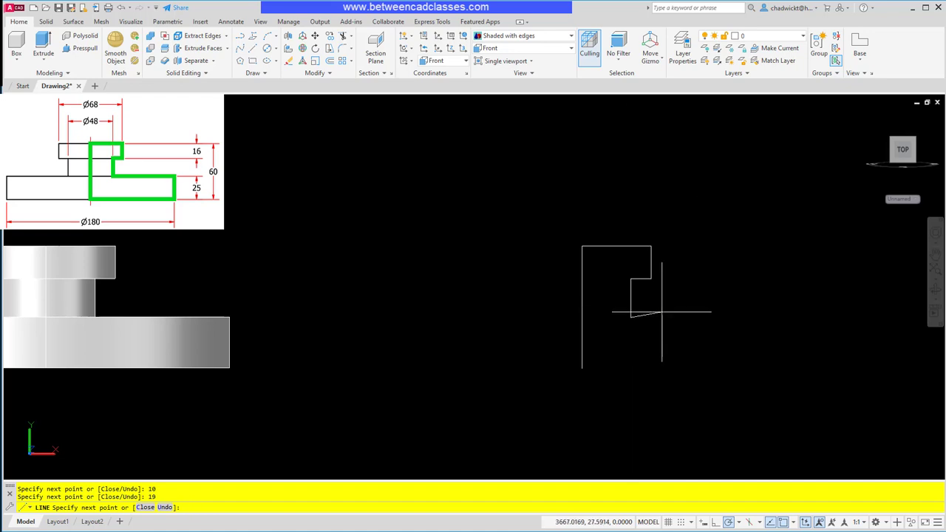
{"action": "key", "text": "Escape"}
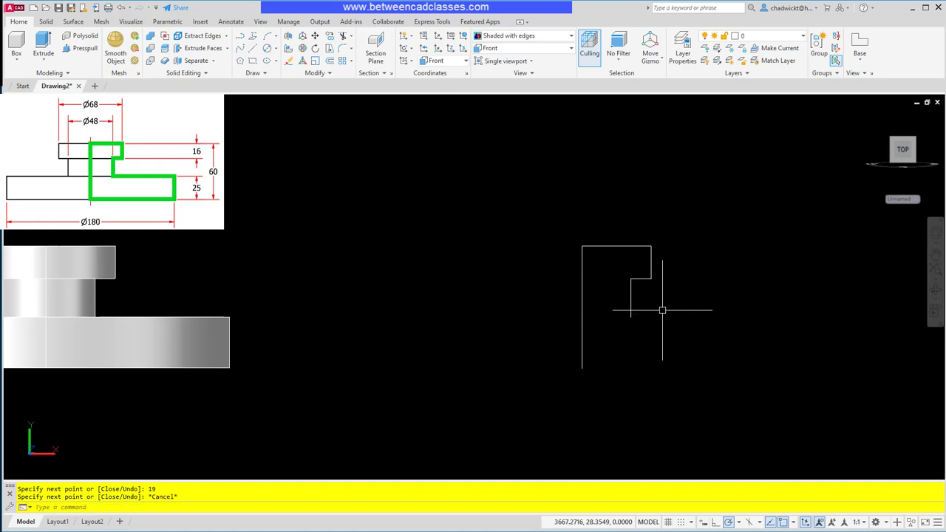
Draw lines from the profile's lower start point 90 right and 25 up, closing at the open end of the neck line.
{"action": "left_click", "coordinate": [252, 49]}
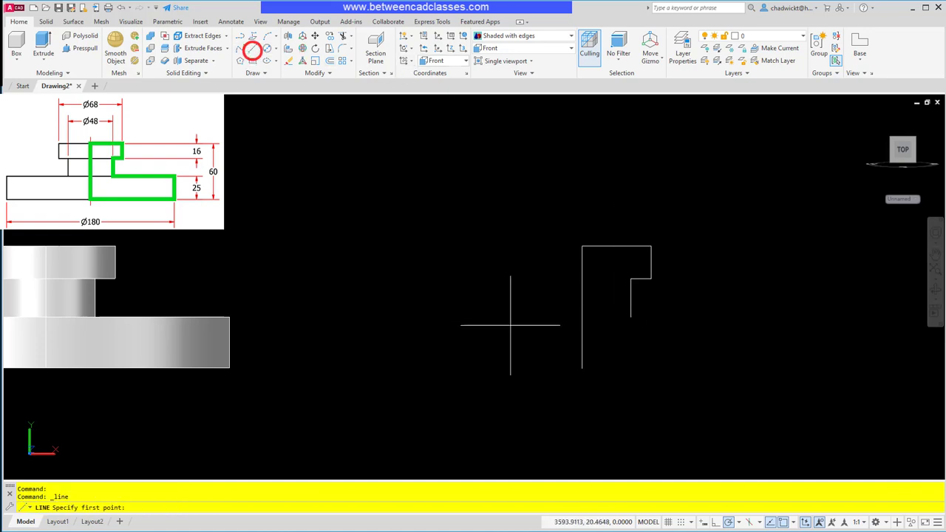
{"action": "left_click", "coordinate": [584, 368]}
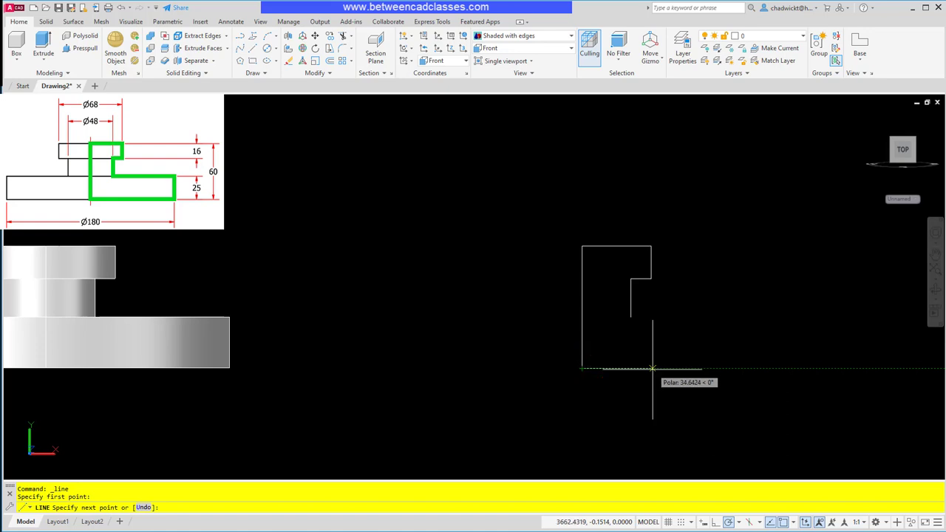
{"action": "key", "text": "Return"}
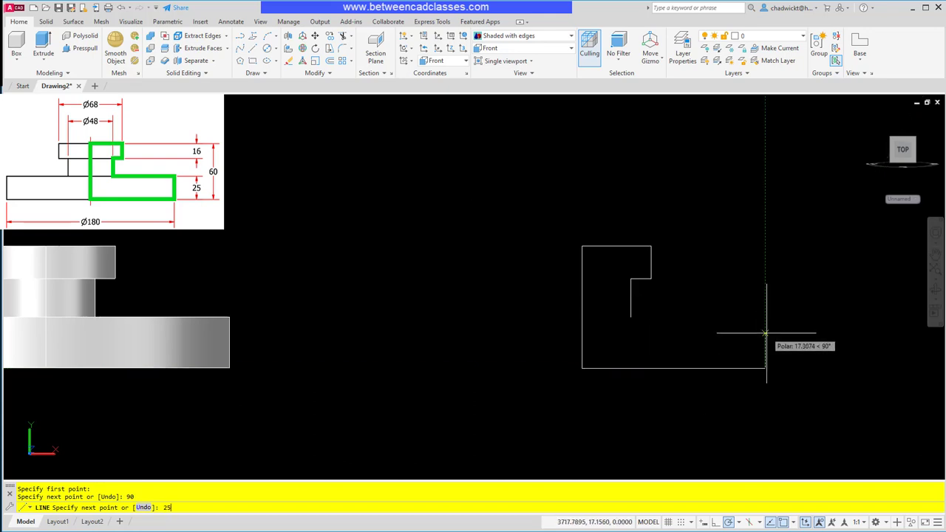
{"action": "type", "text": "25"}
{"action": "key", "text": "Return"}
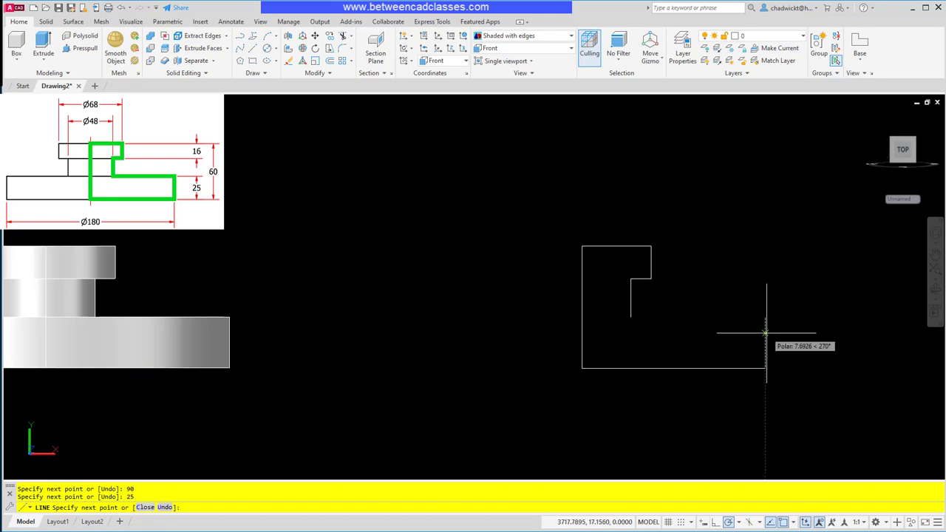
{"action": "left_click", "coordinate": [631, 317]}
{"action": "key", "text": "Escape"}
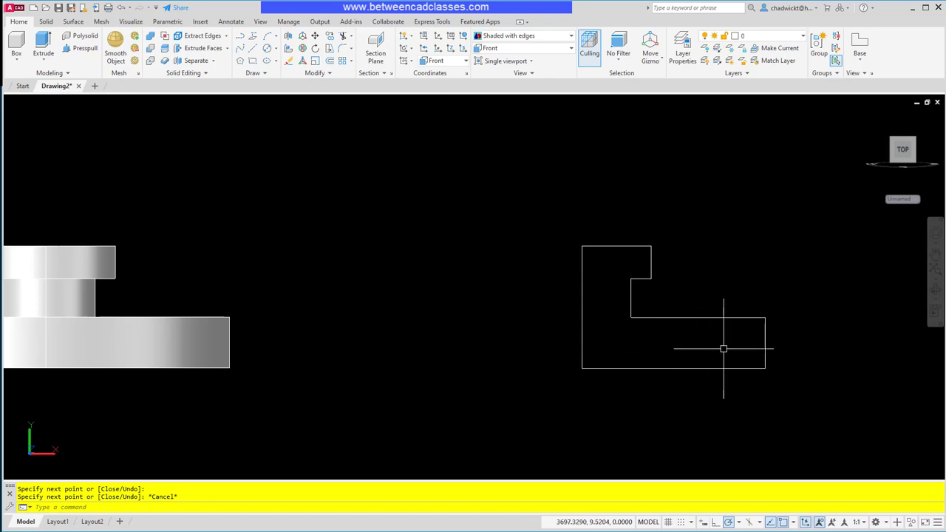
Join all the line segments of the half-profile into a single closed outline and select it to check the result.
{"action": "left_click", "coordinate": [642, 246]}
{"action": "key", "text": "Escape"}
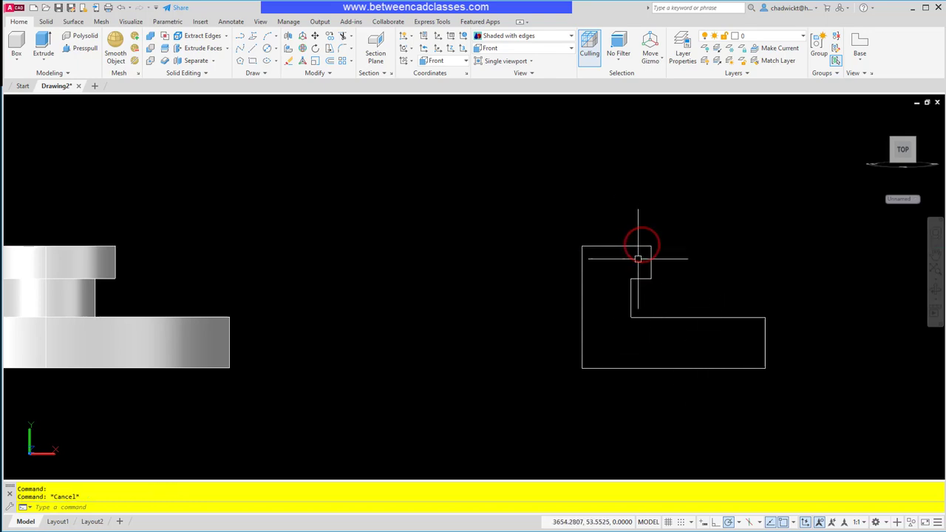
{"action": "left_click", "coordinate": [316, 72]}
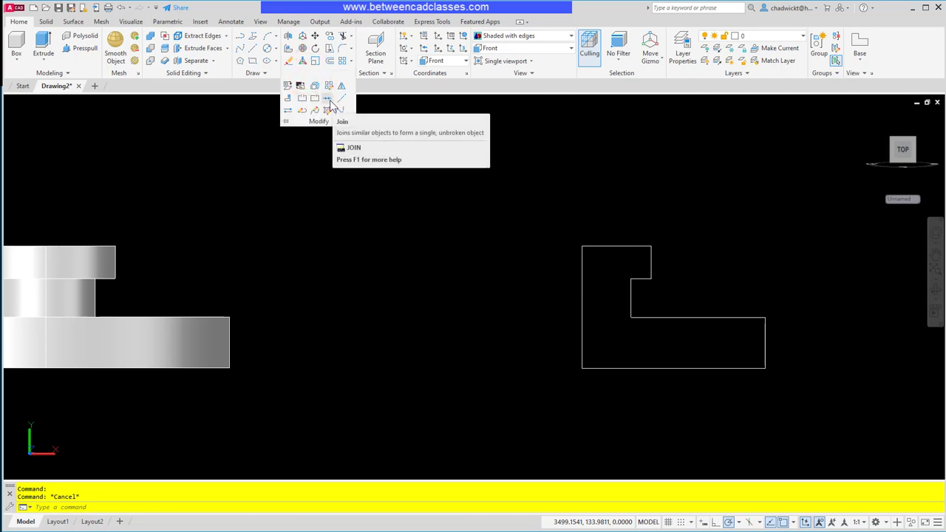
{"action": "left_click", "coordinate": [328, 100]}
{"action": "left_click", "coordinate": [536, 201]}
{"action": "left_click", "coordinate": [820, 396]}
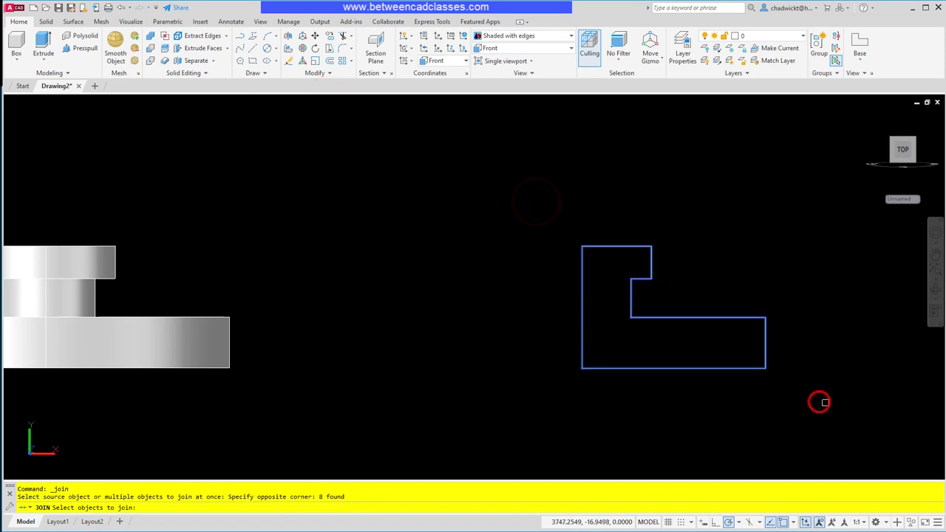
{"action": "key", "text": "Return"}
{"action": "left_click", "coordinate": [720, 368]}
{"action": "key", "text": "Escape"}
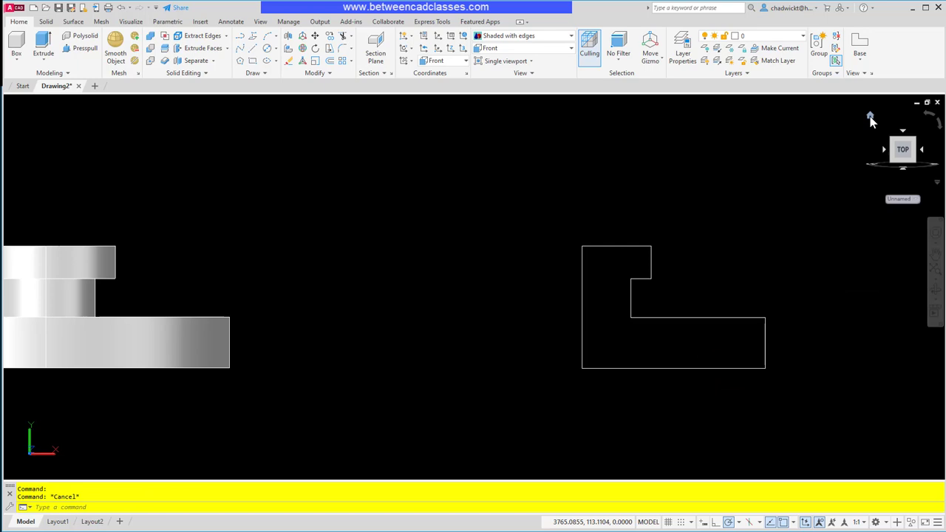
Switch to the Home view and reset the UCS to World.
{"action": "left_click", "coordinate": [869, 118]}
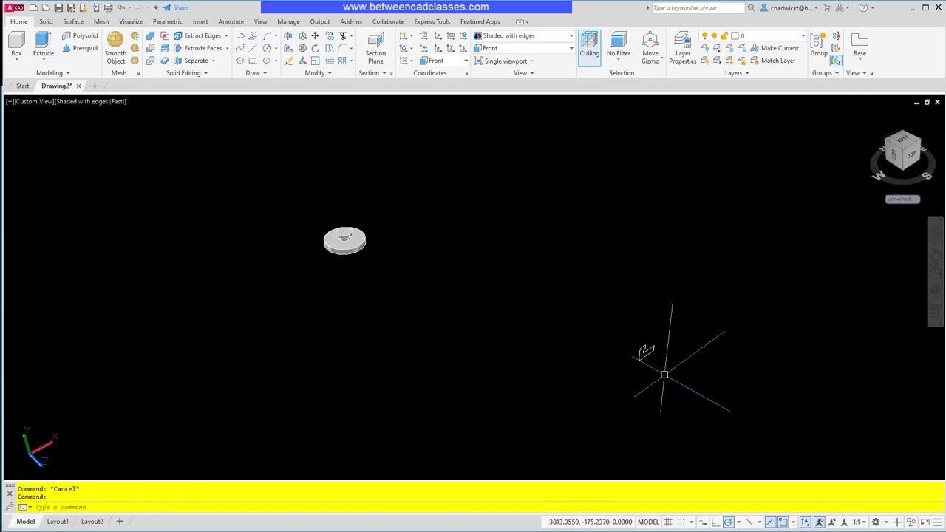
{"action": "left_click", "coordinate": [344, 240]}
{"action": "key", "text": "Escape"}
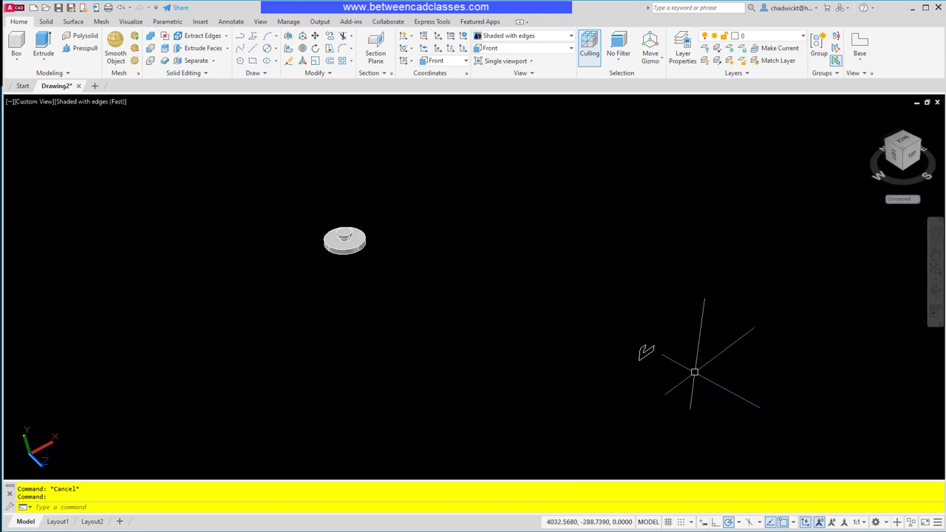
{"action": "left_click", "coordinate": [464, 38]}
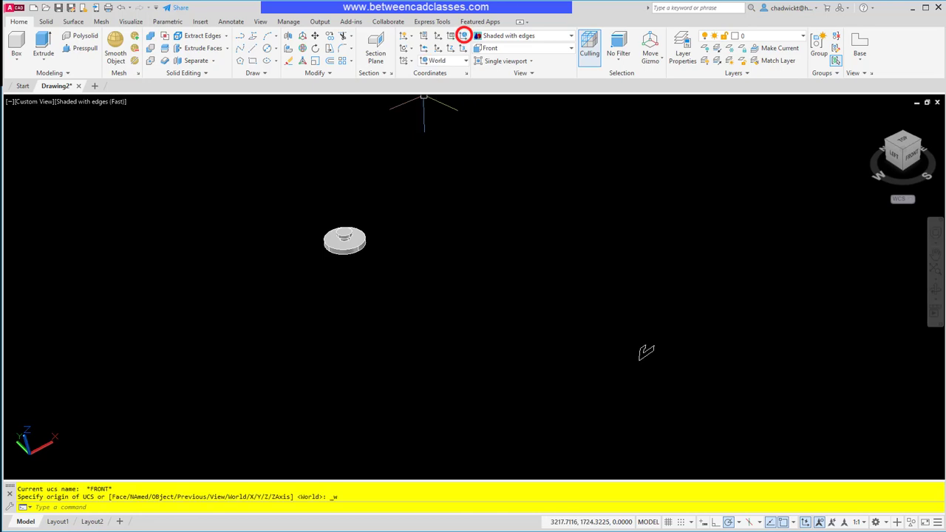
Revolve the closed half-profile 360 degrees about its 60-long vertical inner edge to form a solid.
{"action": "left_click", "coordinate": [359, 246]}
{"action": "left_click_drag", "start_coordinate": [366, 252], "coordinate": [633, 363]}
{"action": "scroll", "coordinate": [633, 363], "scroll_direction": "up", "scroll_amount": 1}
{"action": "middle_click_drag", "start_coordinate": [633, 363], "coordinate": [566, 327]}
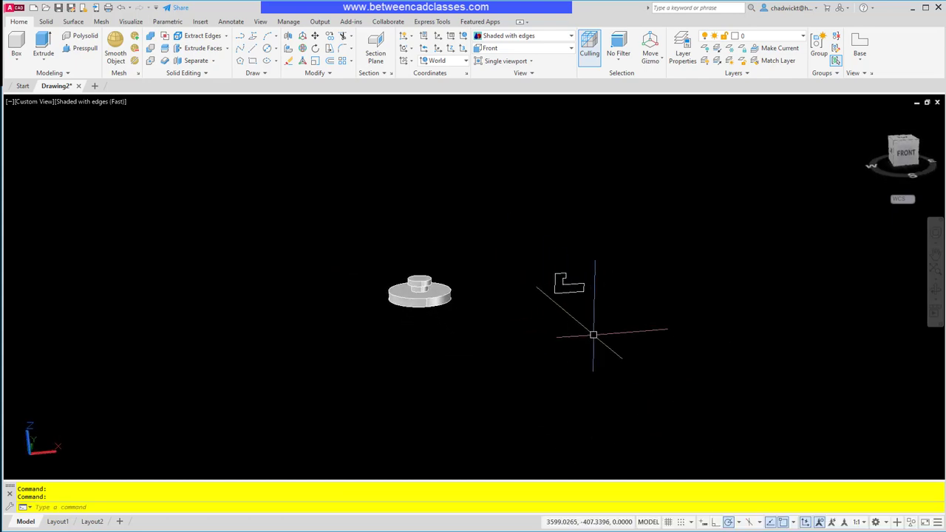
{"action": "scroll", "coordinate": [584, 325], "scroll_direction": "up", "scroll_amount": 3}
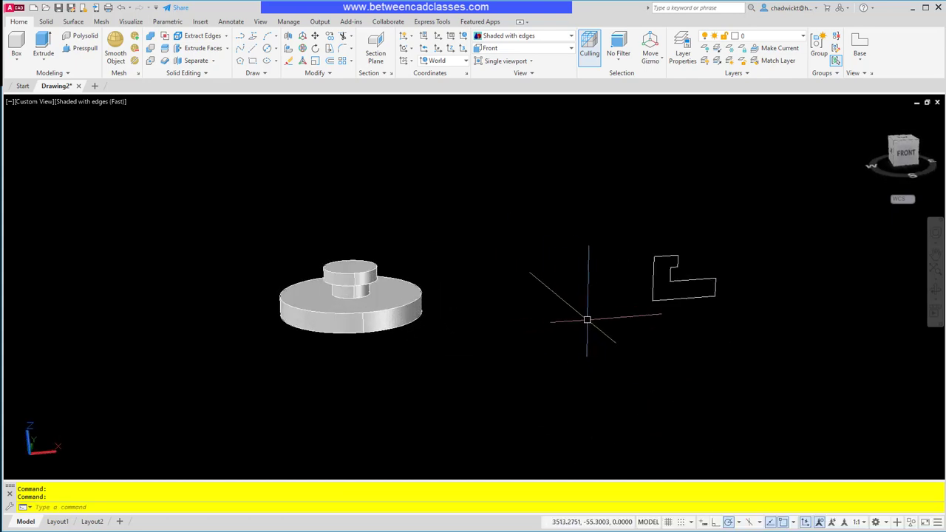
{"action": "left_click", "coordinate": [45, 63]}
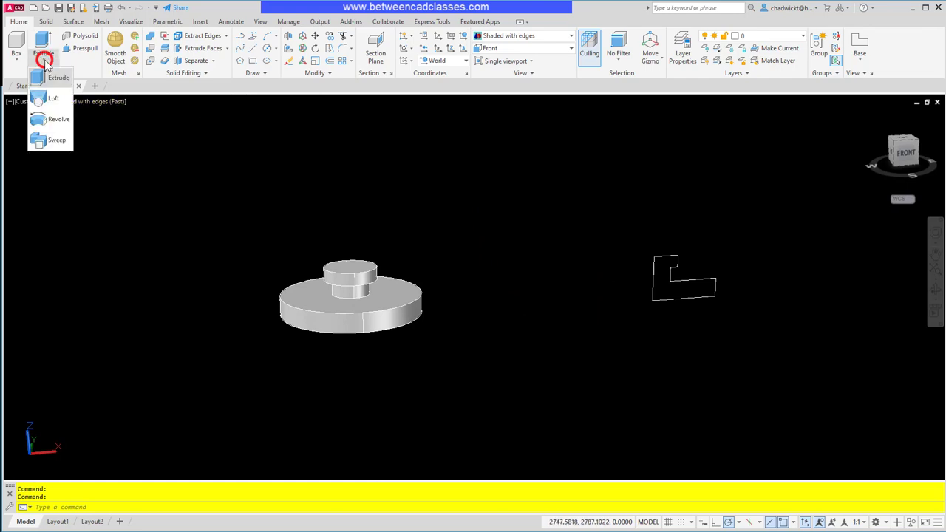
{"action": "left_click", "coordinate": [50, 120]}
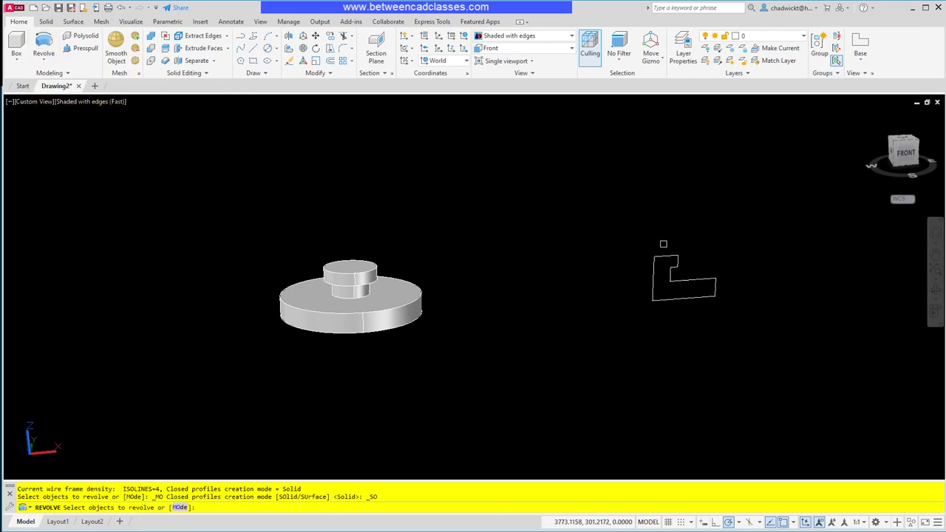
{"action": "left_click", "coordinate": [662, 257]}
{"action": "key", "text": "Return"}
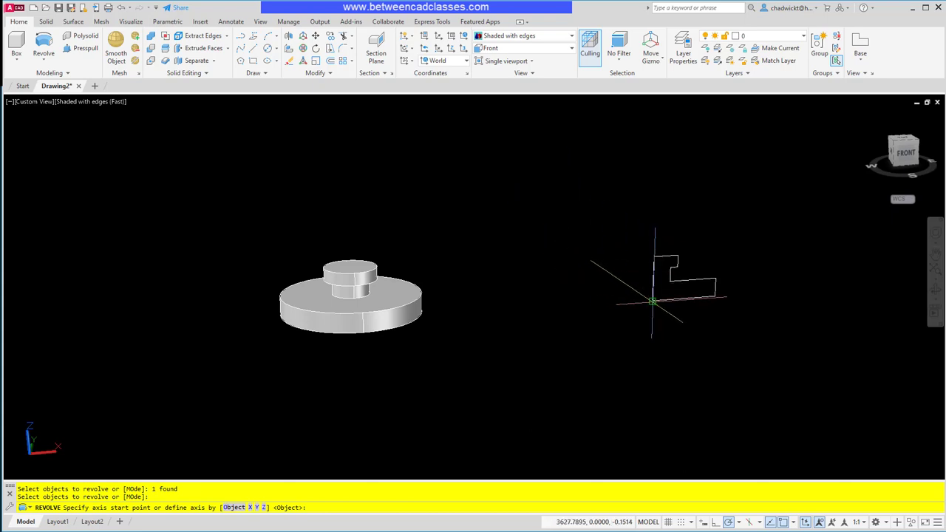
{"action": "left_click", "coordinate": [652, 301]}
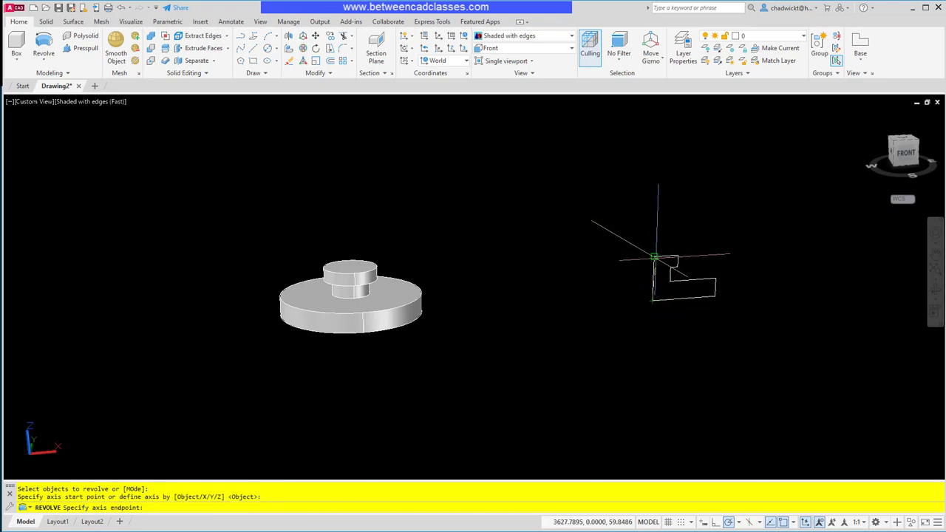
{"action": "left_click", "coordinate": [654, 257]}
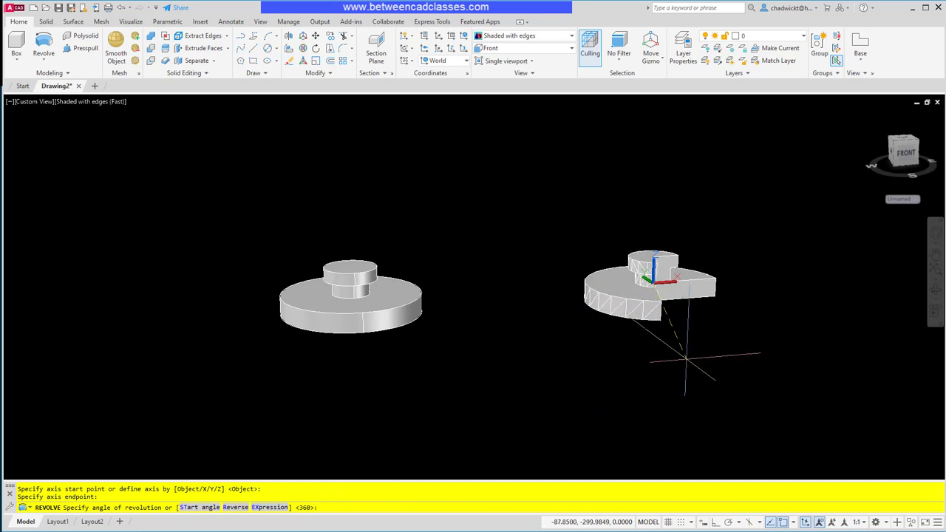
{"action": "key", "text": "Return"}
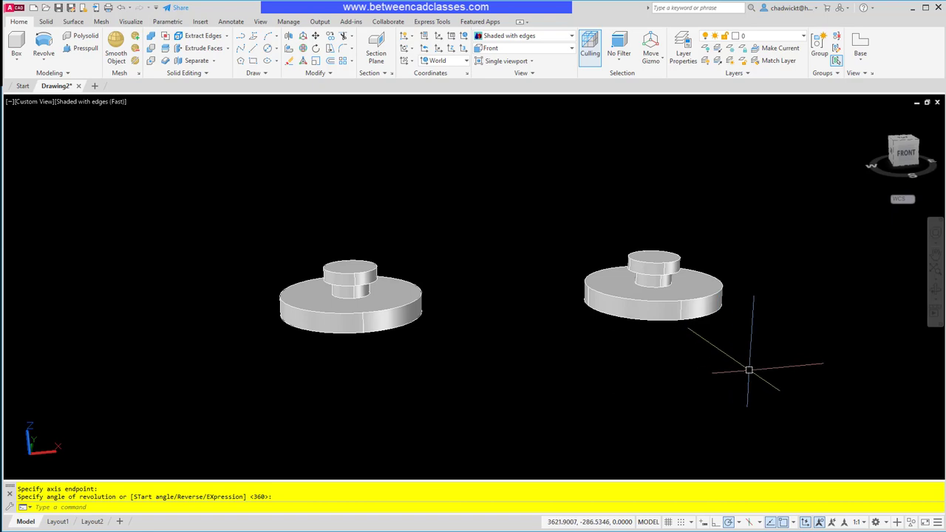